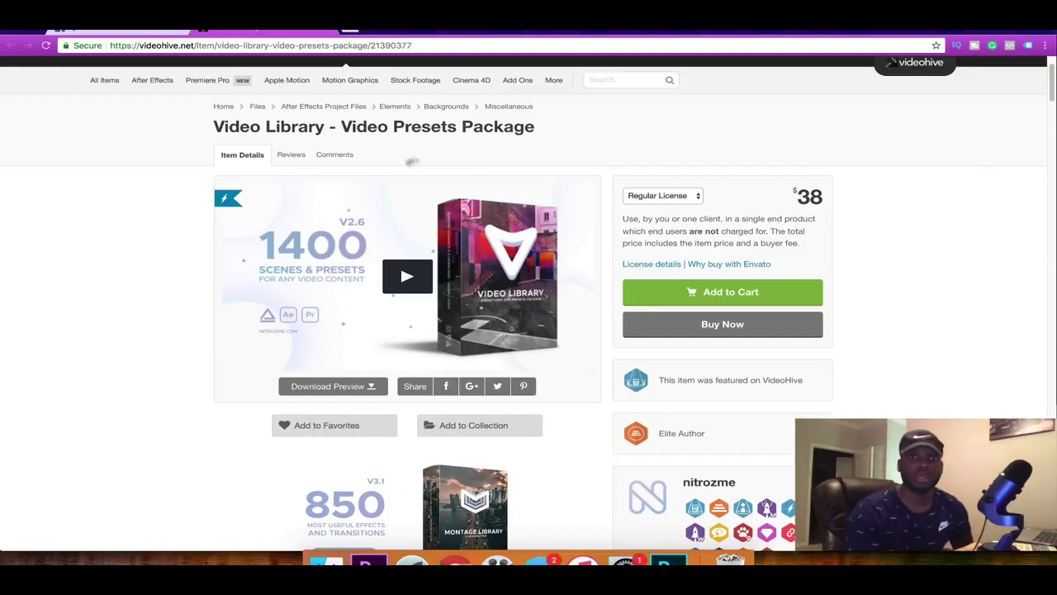
- Bring the Premiere Pro project forward and scroll the UNGRADED MP4 bin back up to the earlier FORTITUDE clips
click(368, 562)
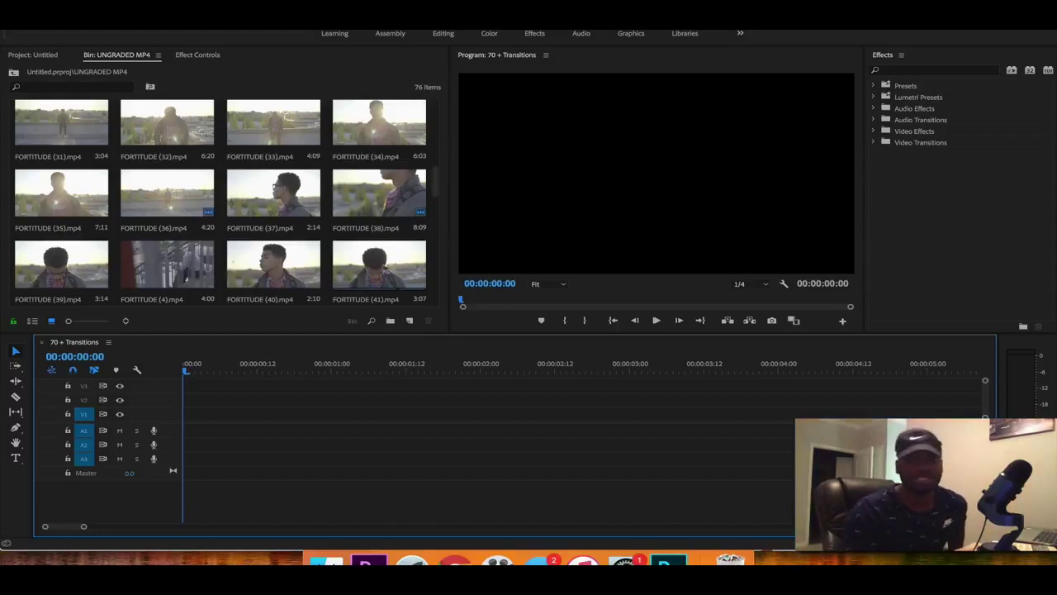
click(384, 269)
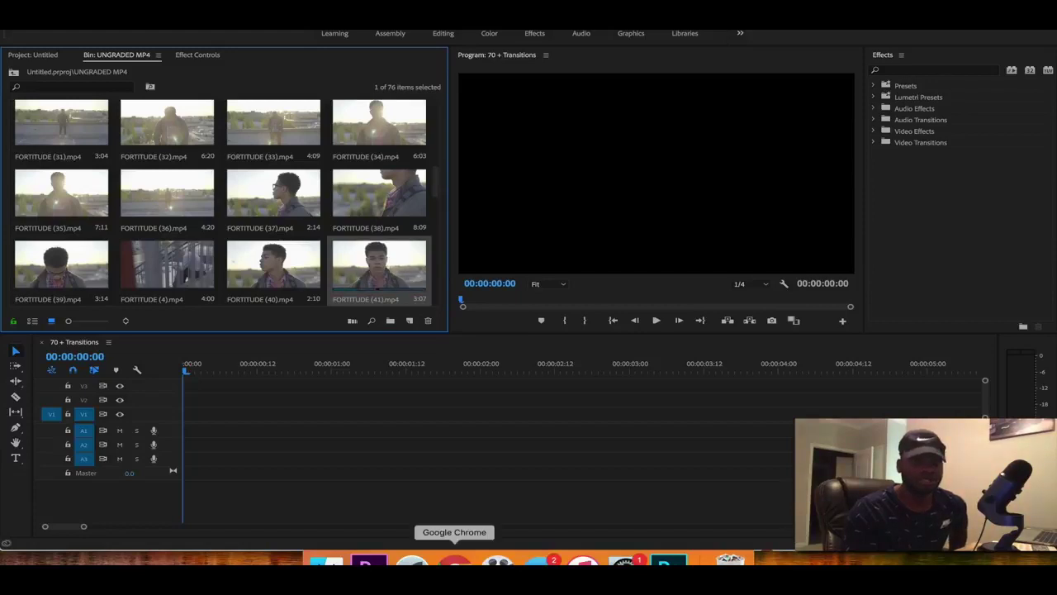
click(455, 561)
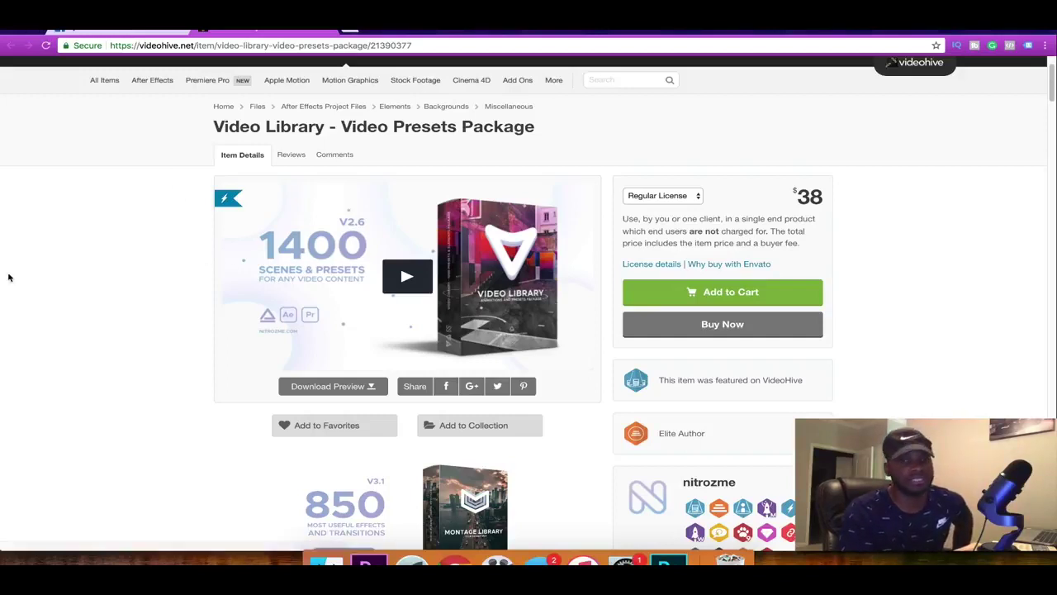
click(368, 562)
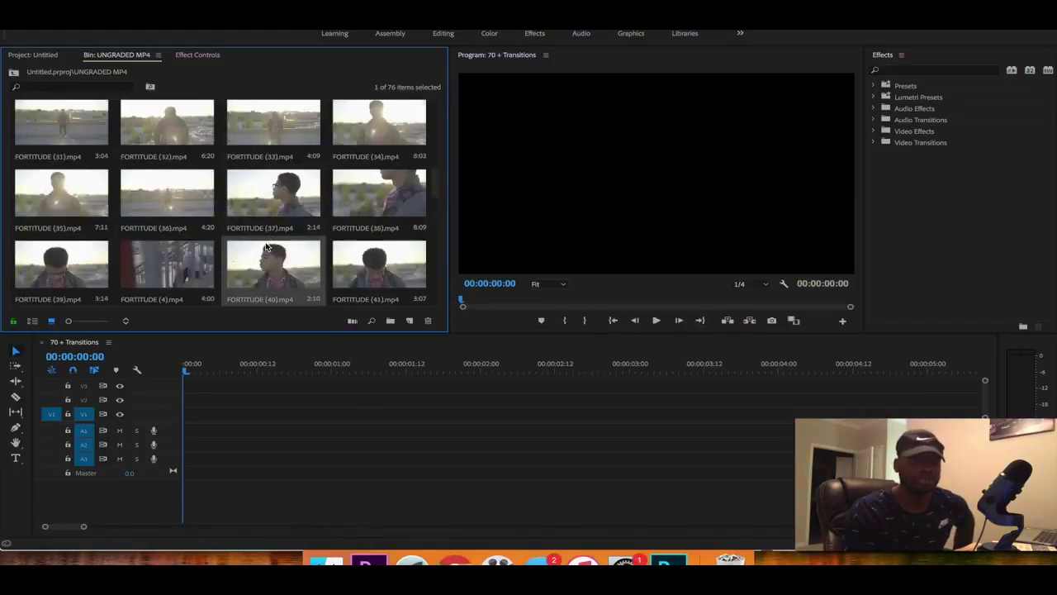
scroll(266, 246, up, 4)
scroll(266, 246, up, 1)
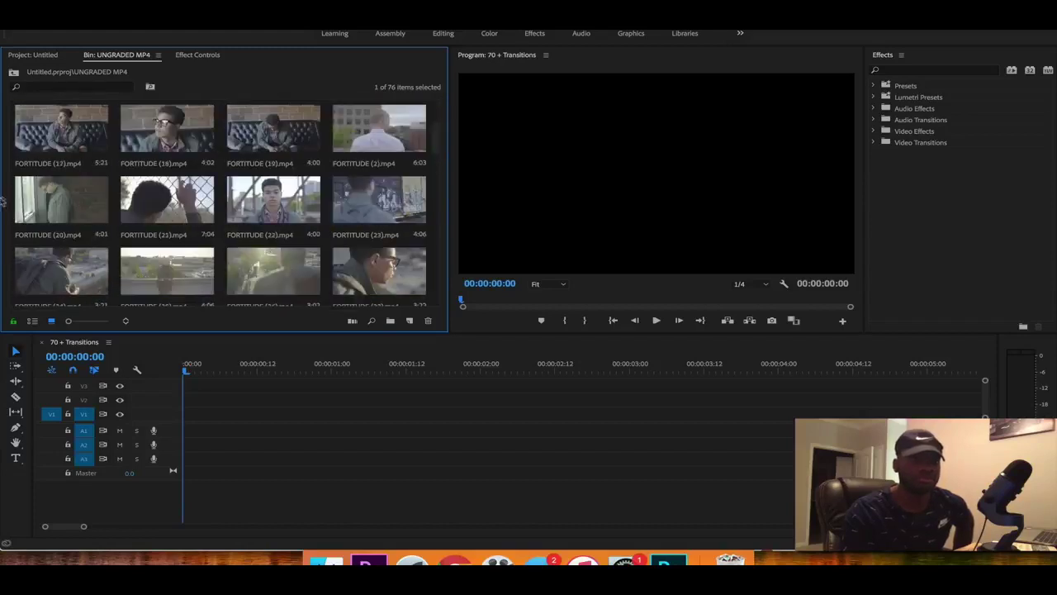
- Place FORTITUDE (20).mp4 on V1, keeping the existing sequence settings, and trim it to about one second
drag(100, 205, 175, 421)
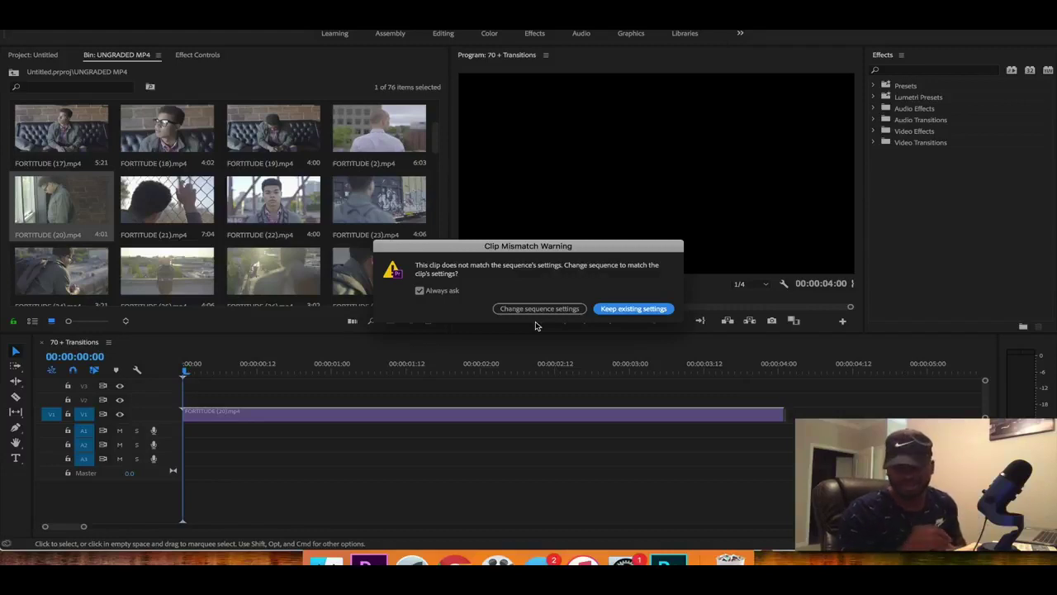
click(629, 308)
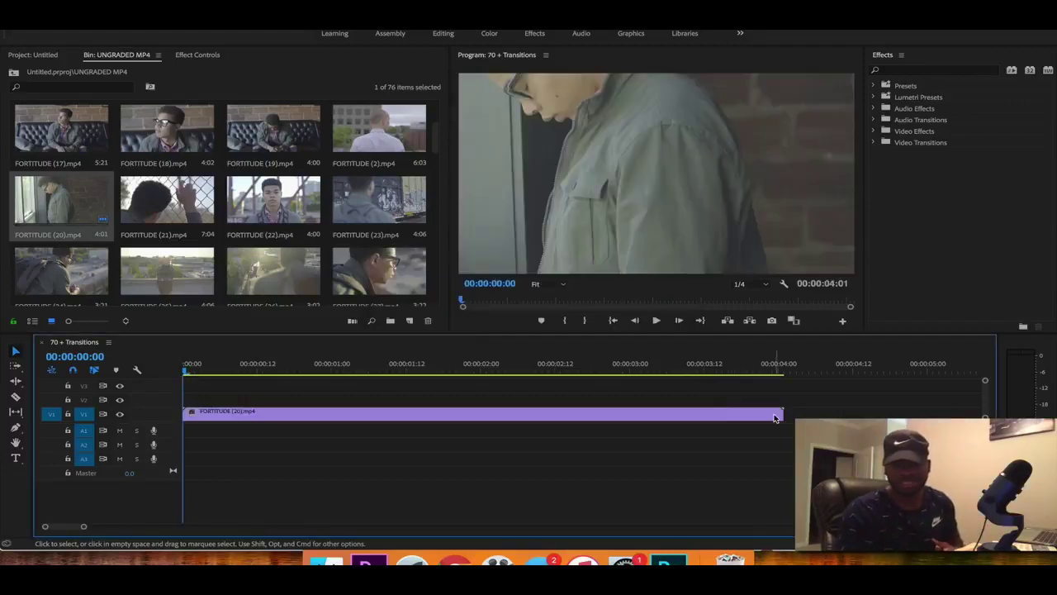
click(775, 413)
drag(775, 412, 337, 413)
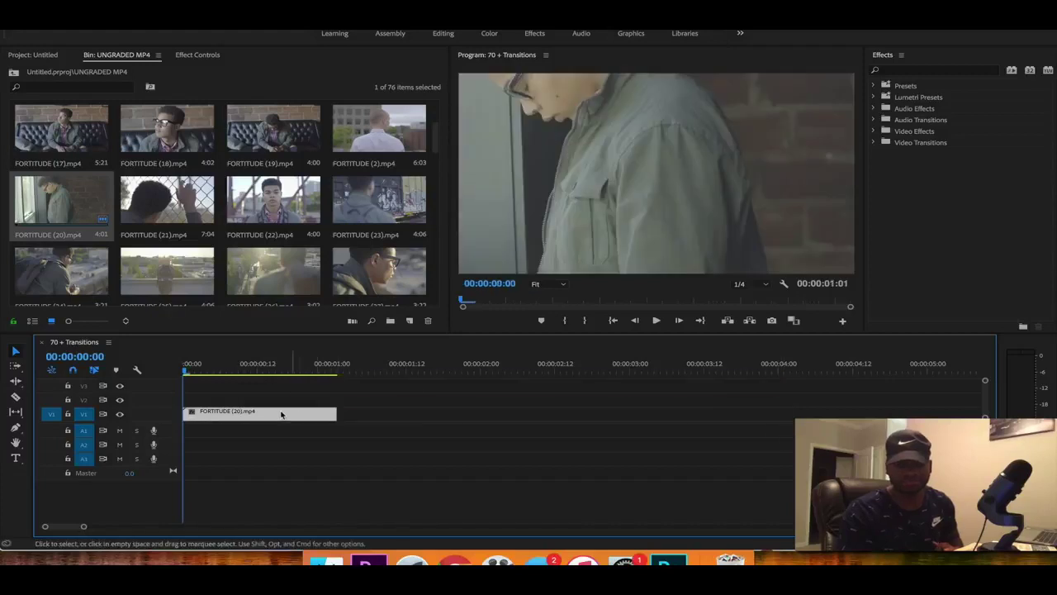
- Set the clip's Scale to 50 in Effect Controls
click(198, 55)
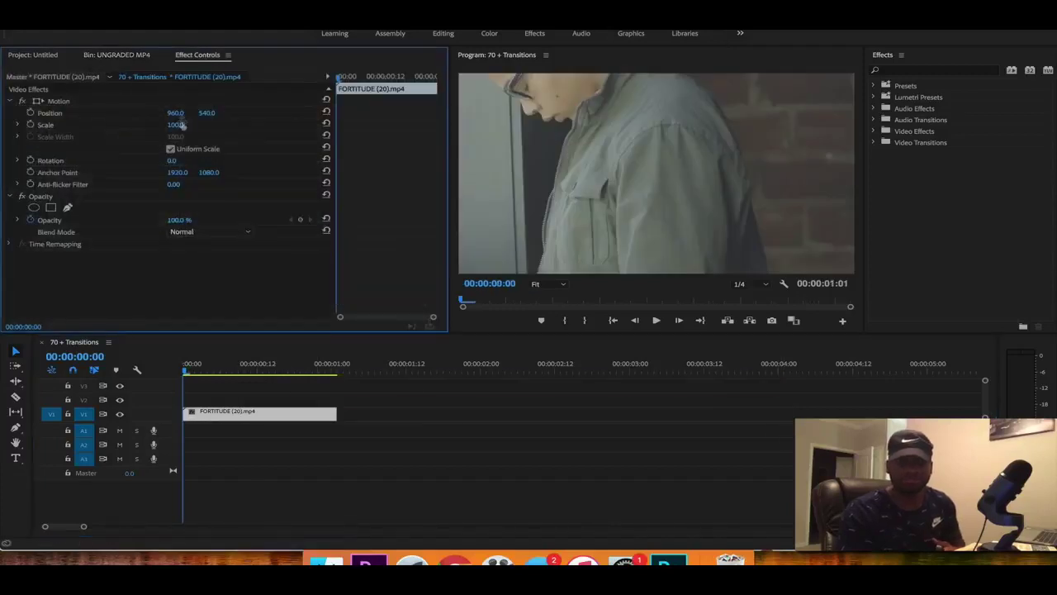
click(175, 123)
text(50)
key(Return)
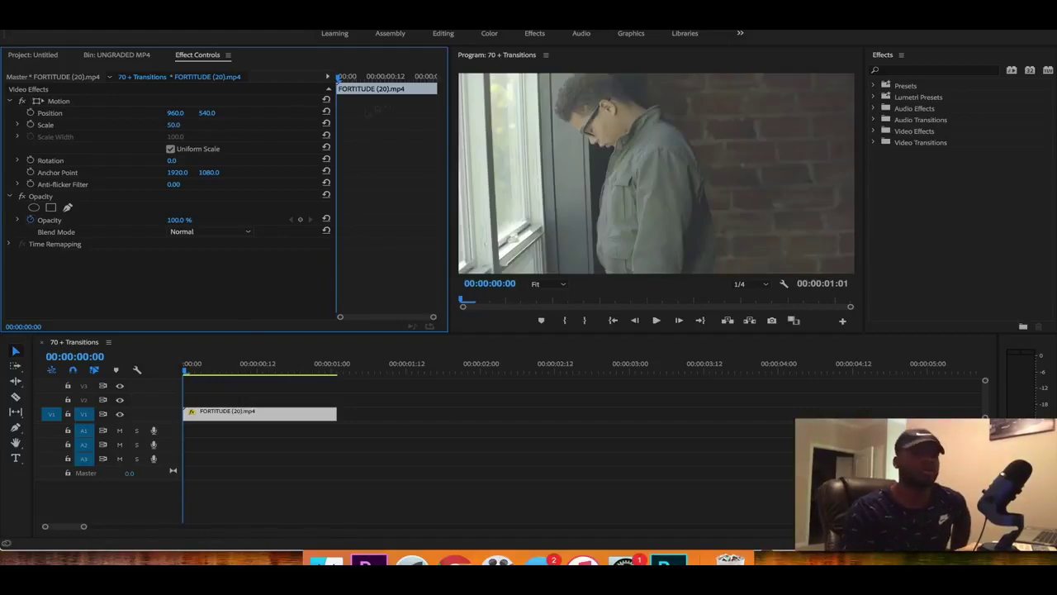
- Replace the clip with an After Effects composition and save the new After Effects project
right_click(256, 414)
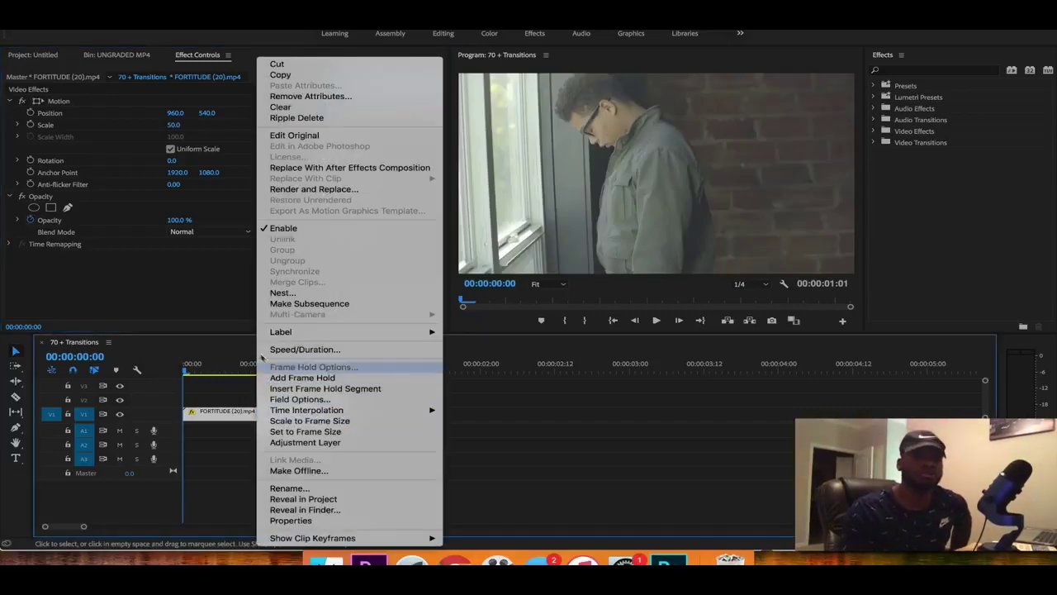
click(345, 167)
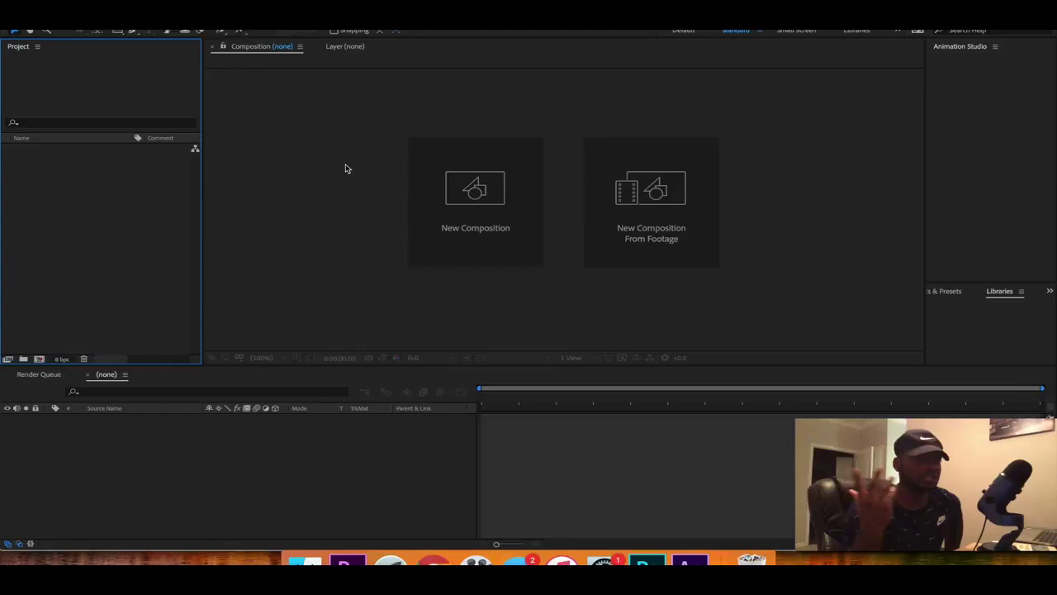
key(super+s)
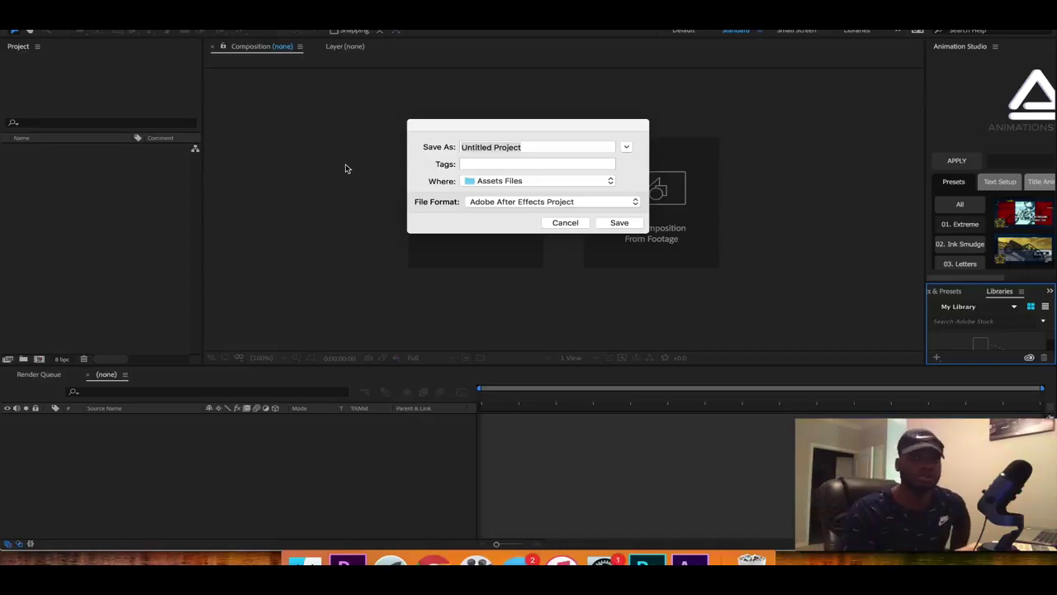
click(619, 223)
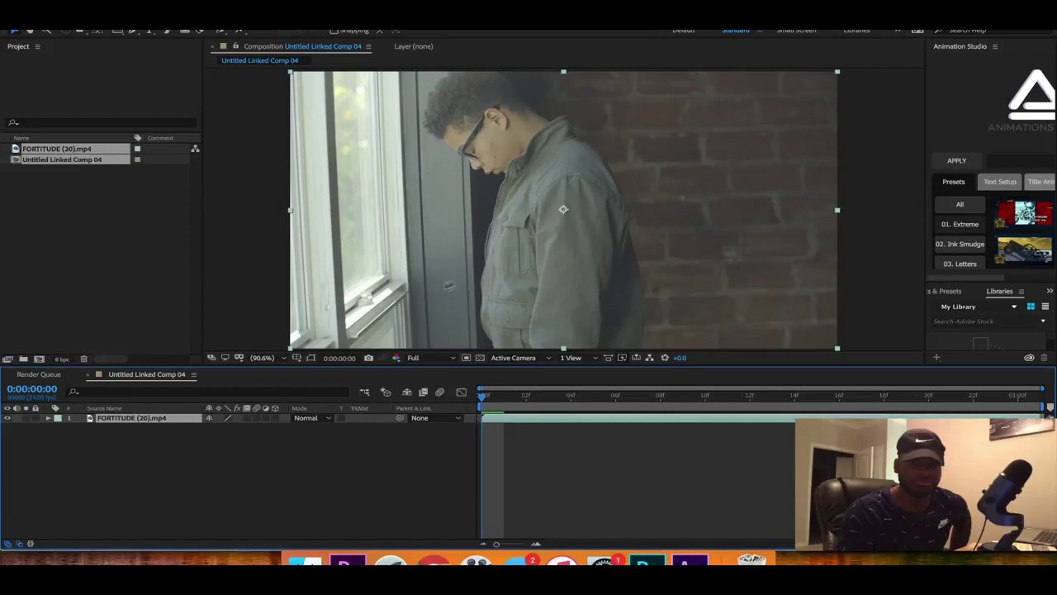
- Lower the preview resolution to Quarter and enlarge the Animation Studio presets panel
click(423, 359)
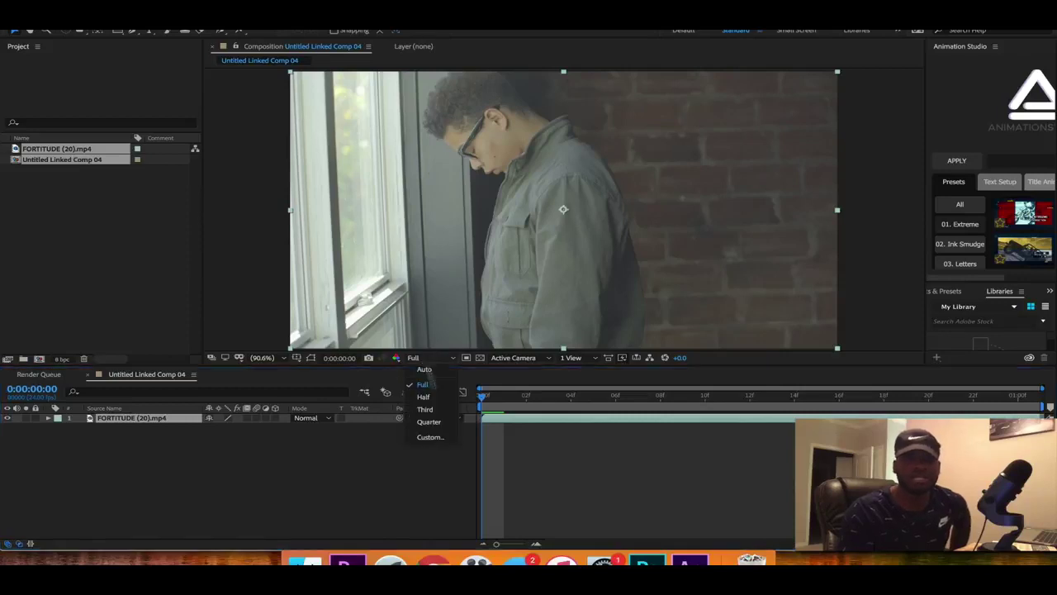
click(430, 422)
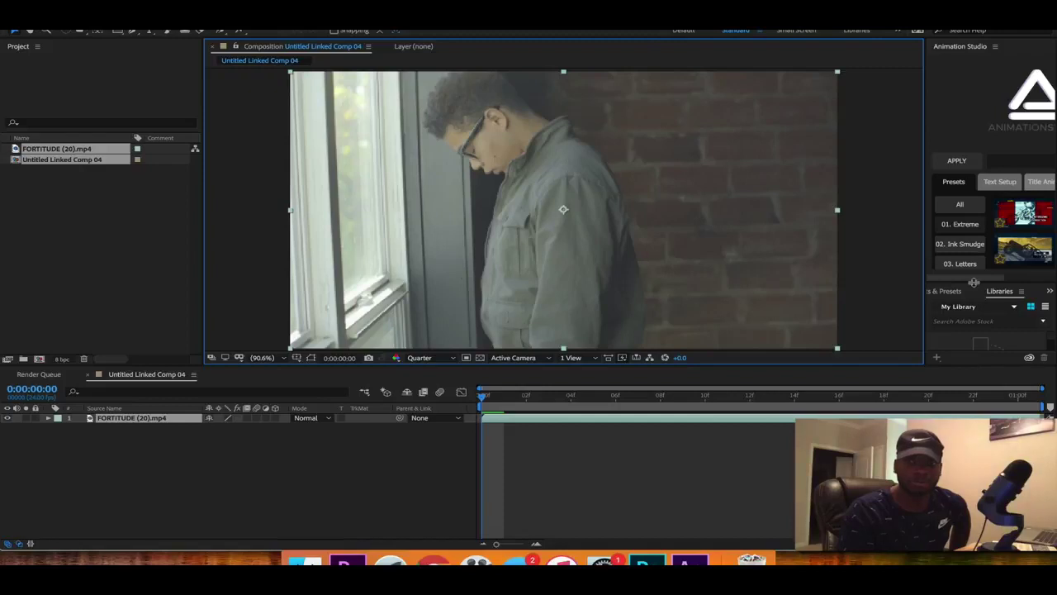
drag(974, 282, 975, 347)
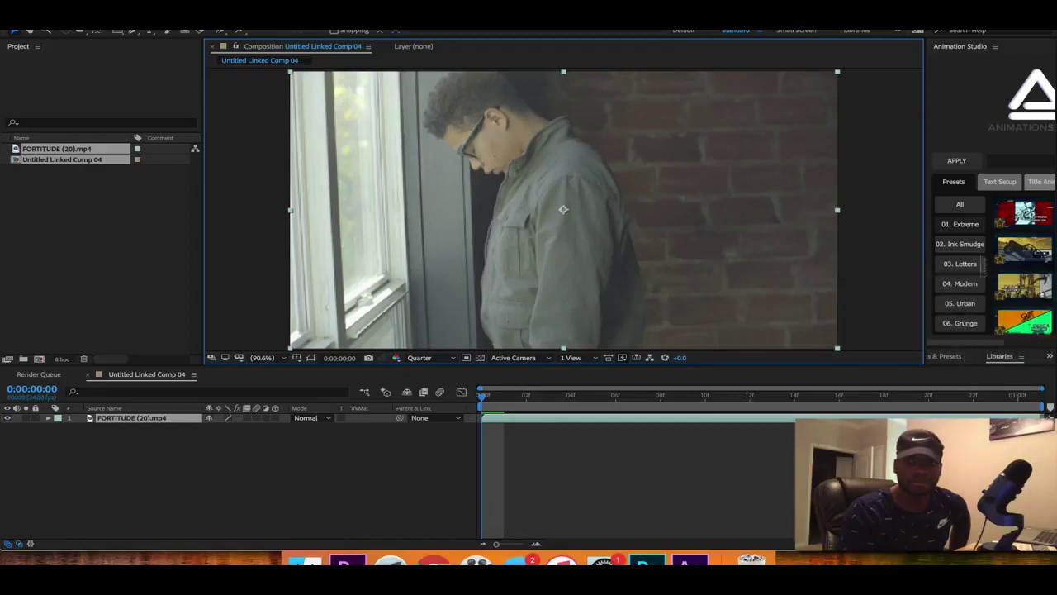
drag(925, 322, 840, 326)
scroll(913, 281, down, 3)
mouse_move(911, 283)
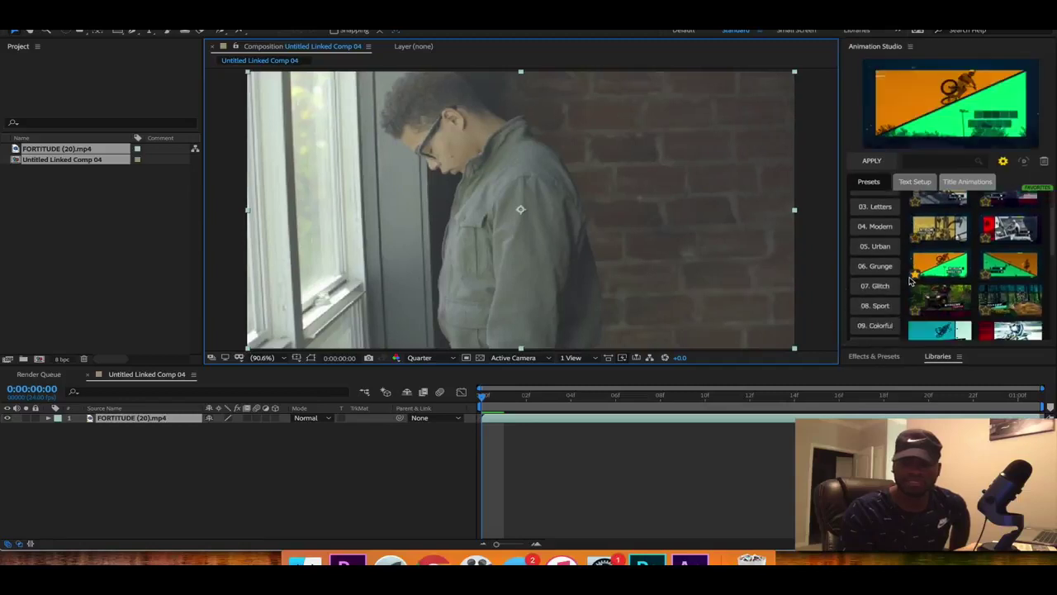
scroll(917, 273, up, 3)
- Preview a few presets, then browse the Letters and Modern preset categories
click(940, 213)
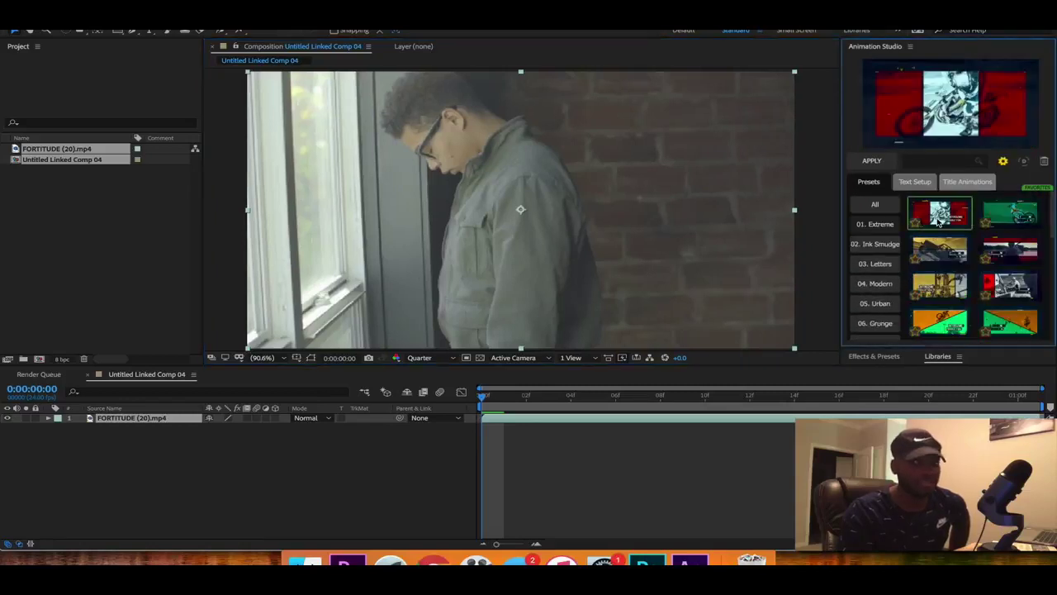
click(1008, 254)
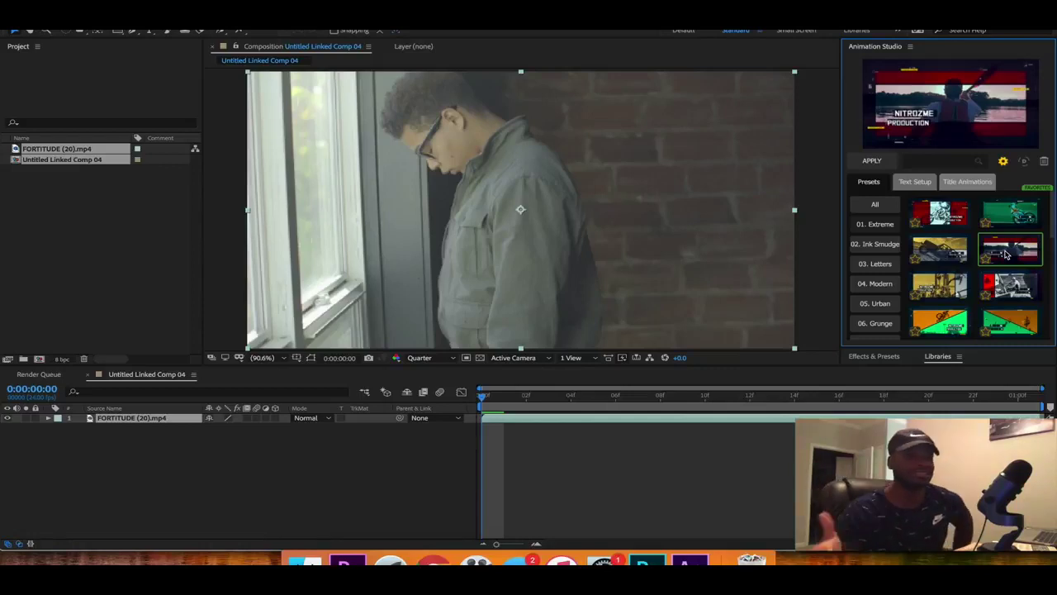
click(942, 283)
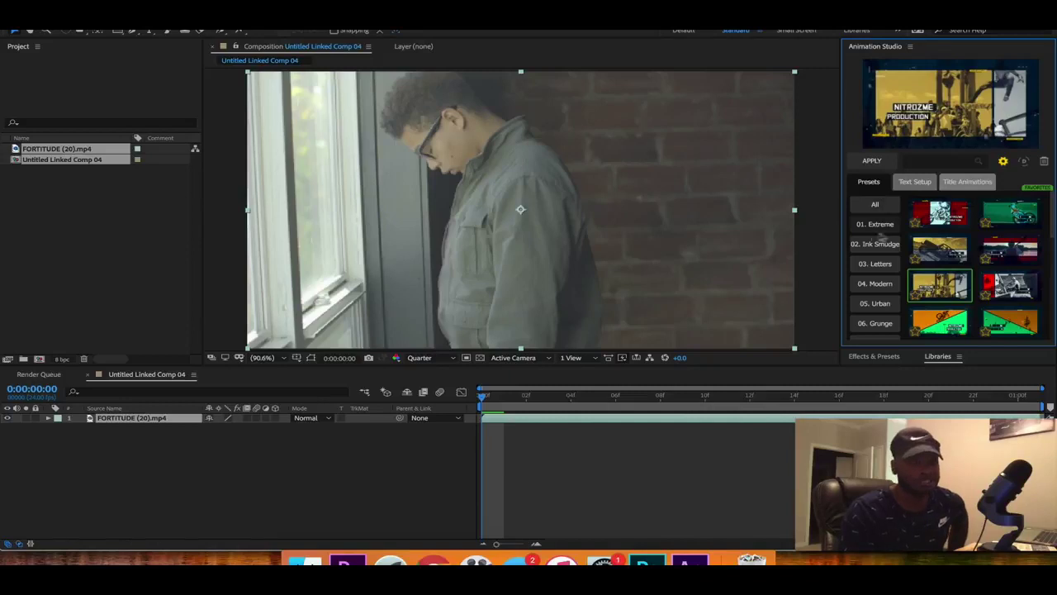
click(883, 261)
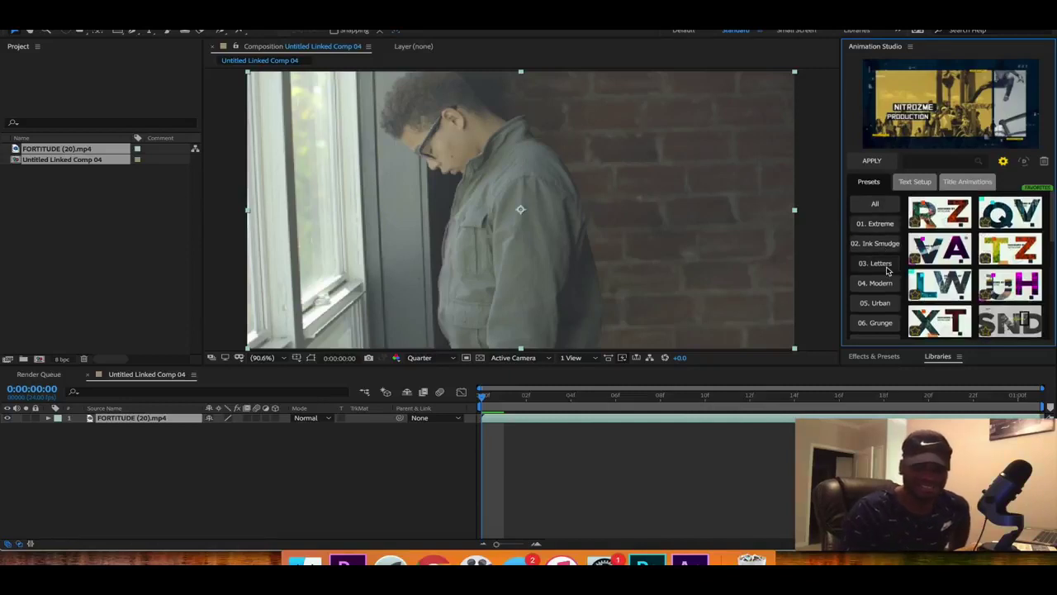
scroll(888, 270, down, 1)
click(891, 270)
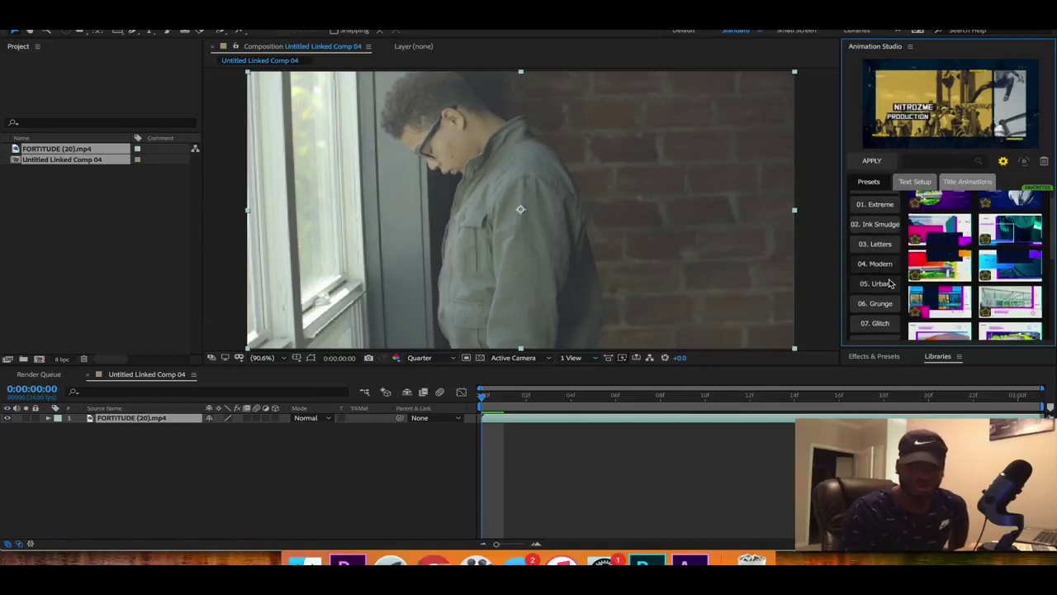
scroll(884, 286, down, 2)
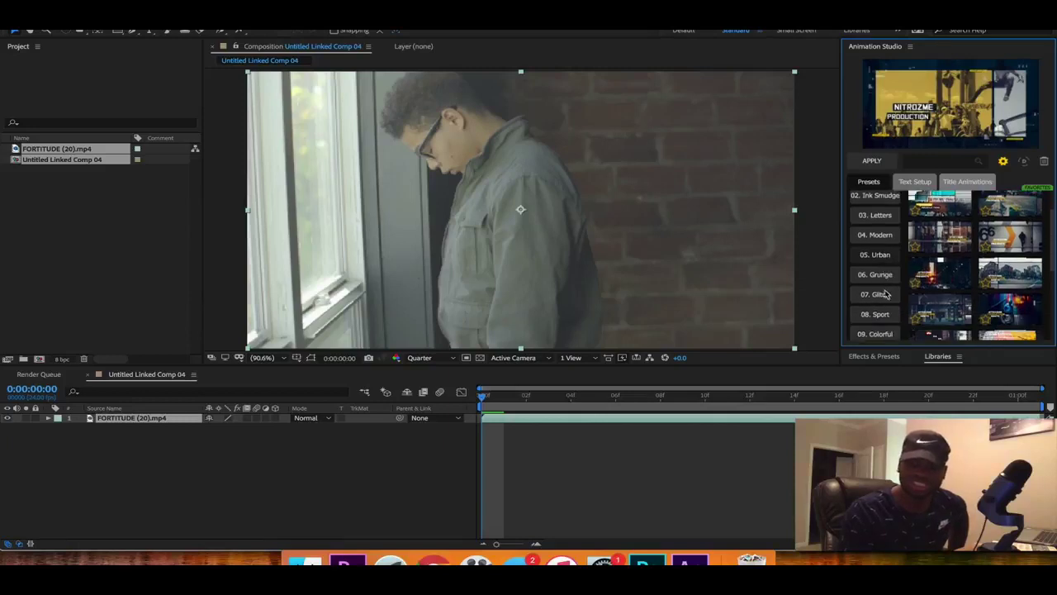
- Open the Glitch category, preview several of its presets, and select the VHS Opener preset
click(885, 294)
click(996, 238)
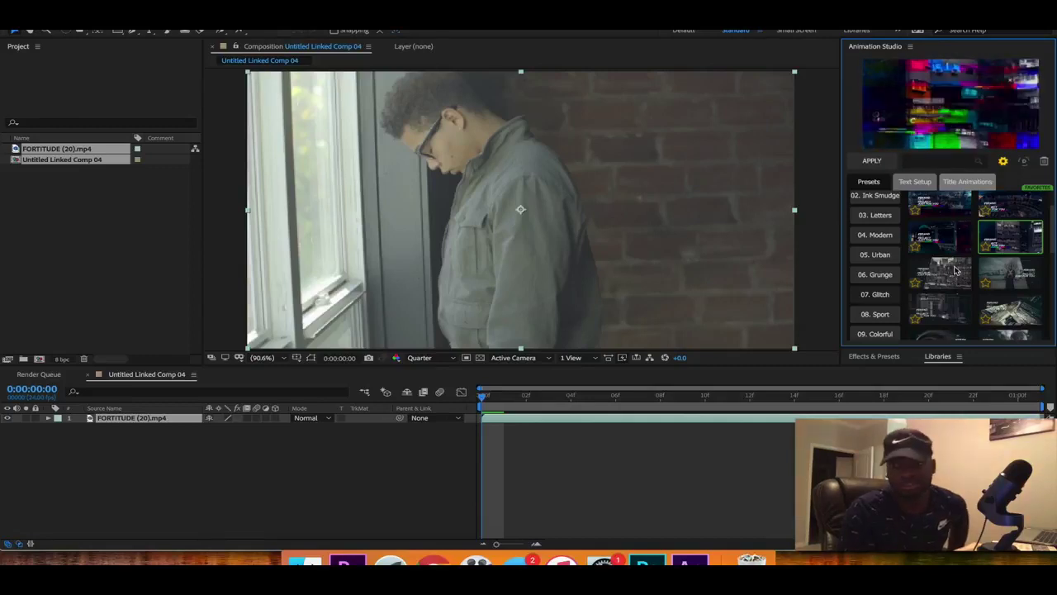
click(955, 299)
scroll(954, 275, down, 3)
click(952, 257)
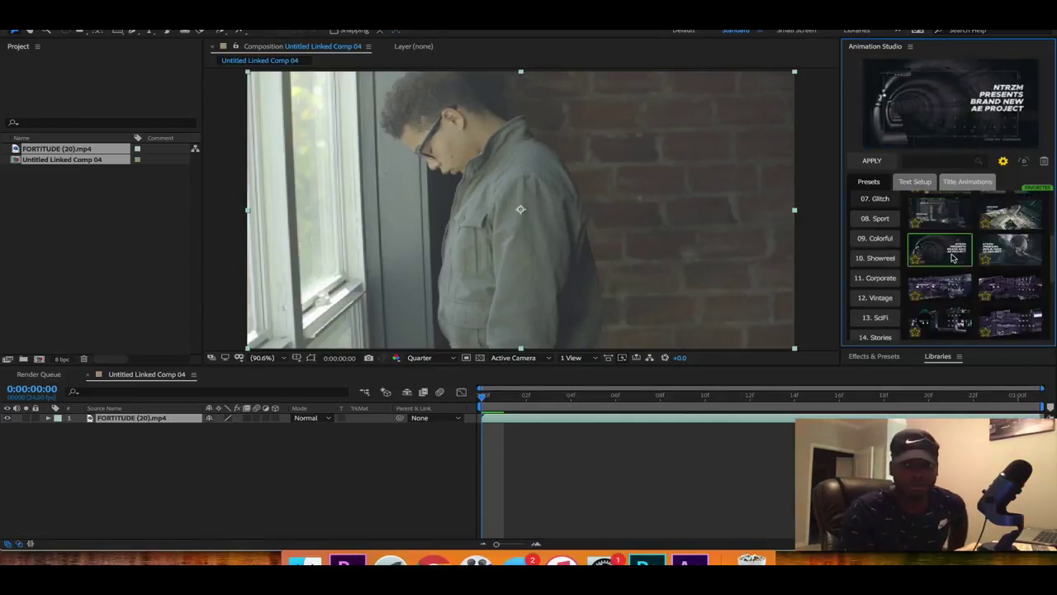
click(952, 289)
click(1015, 293)
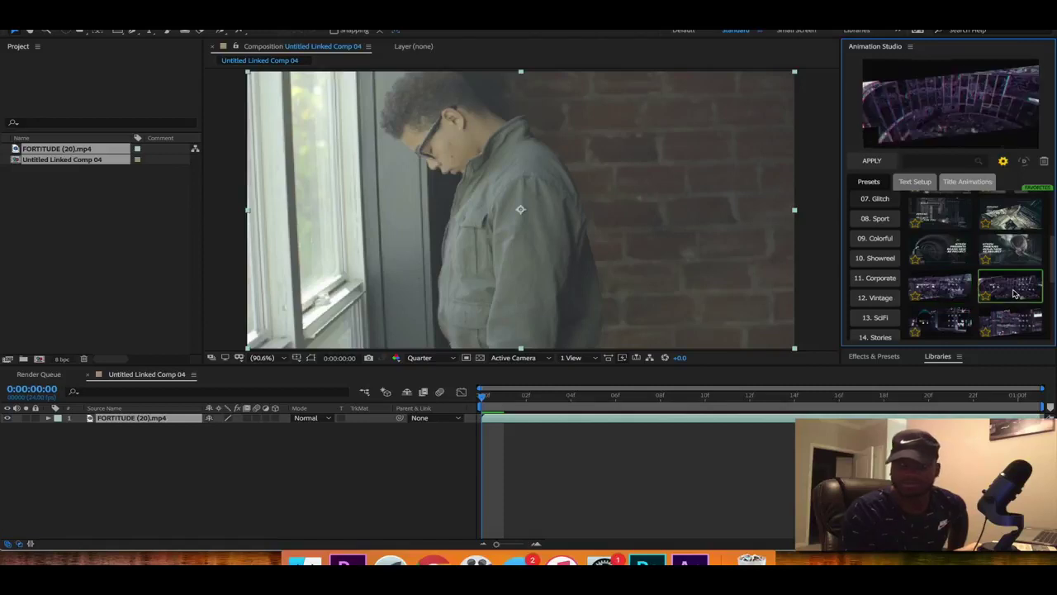
click(1016, 319)
scroll(1013, 314, down, 3)
click(1007, 305)
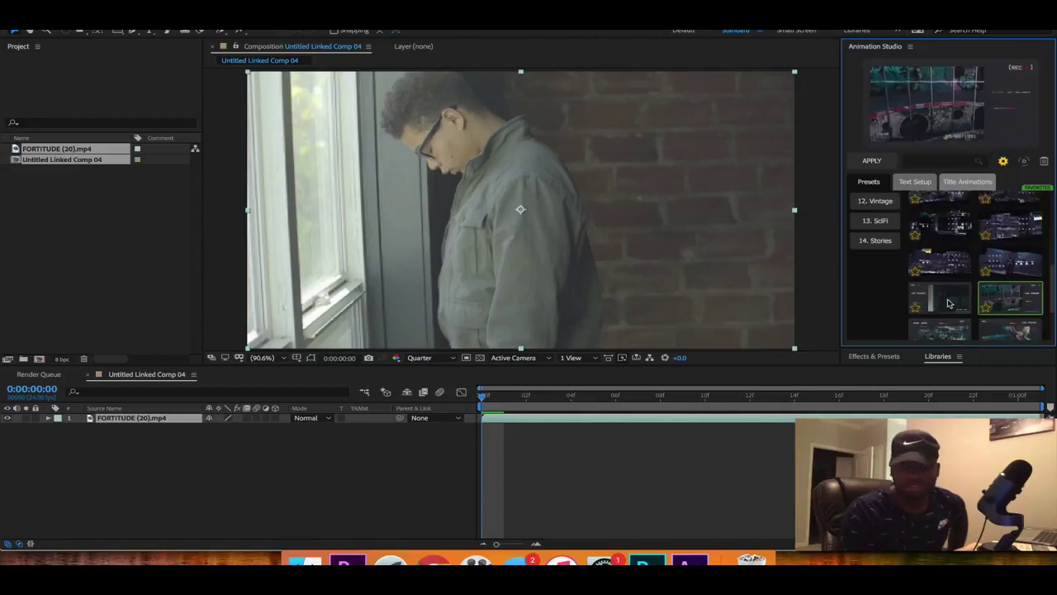
click(946, 301)
click(1005, 306)
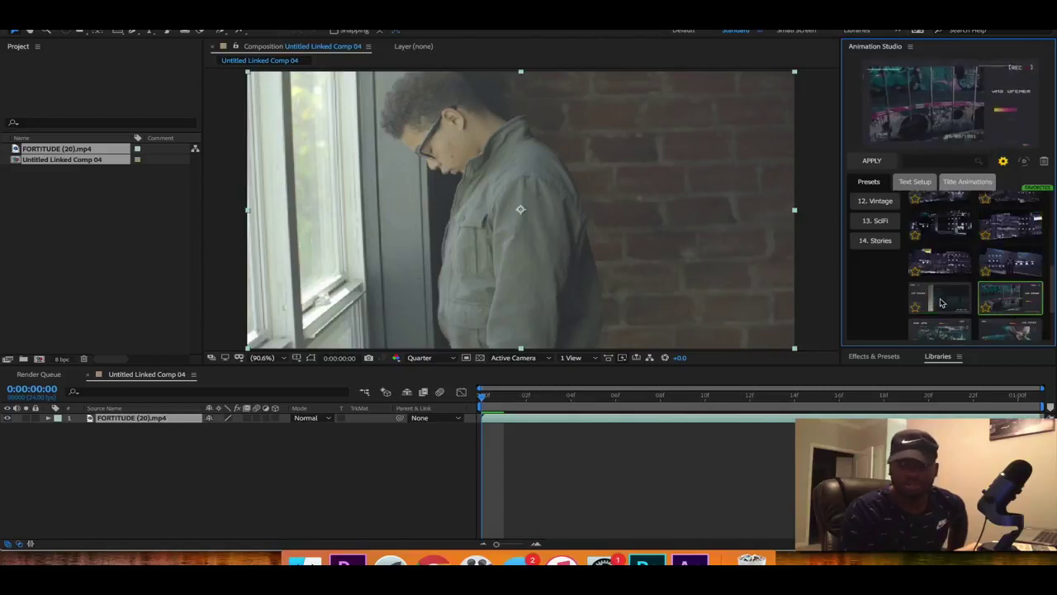
click(941, 301)
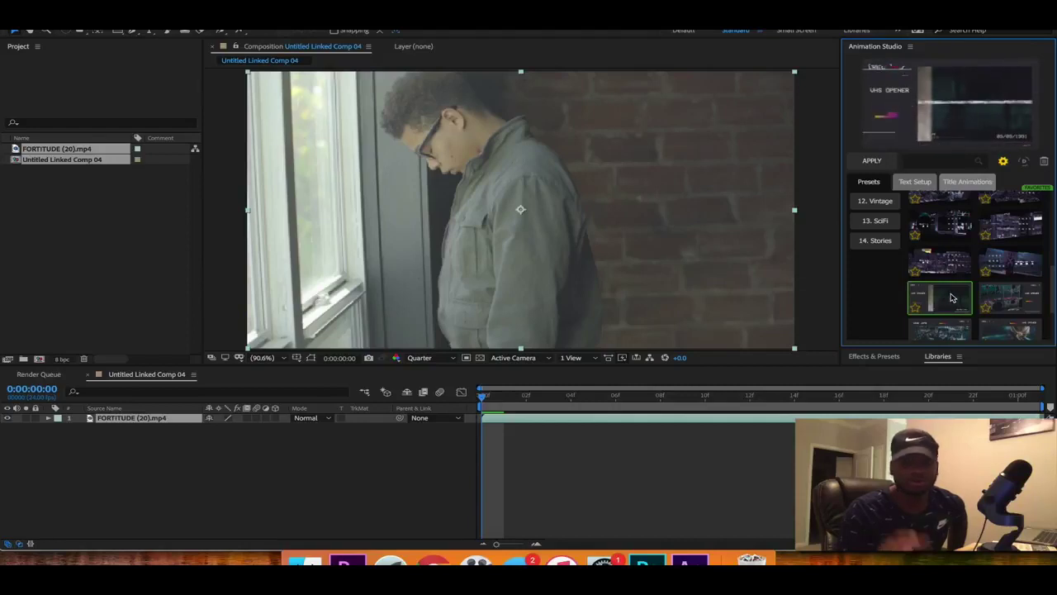
- Apply the VHS Opener preset to the FORTITUDE (20).mp4 layer, dismissing the missing-fonts warning
click(170, 446)
click(152, 422)
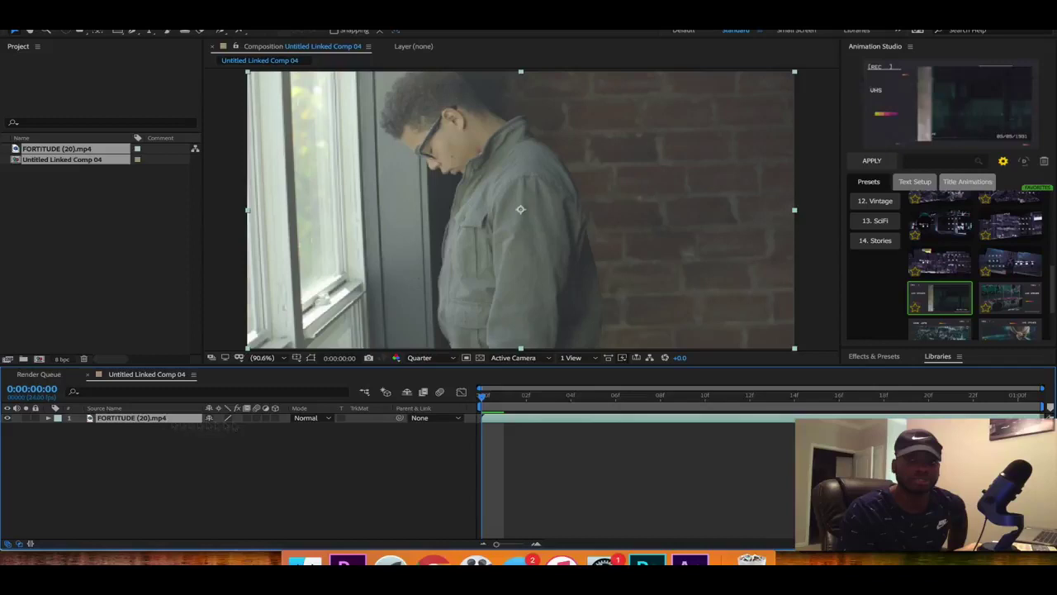
click(874, 164)
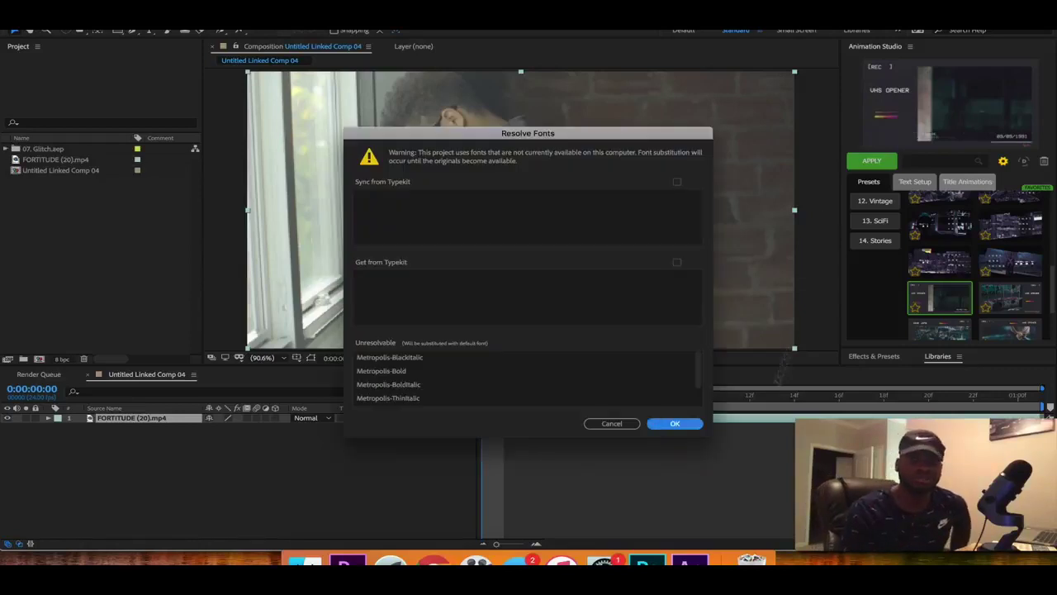
click(686, 425)
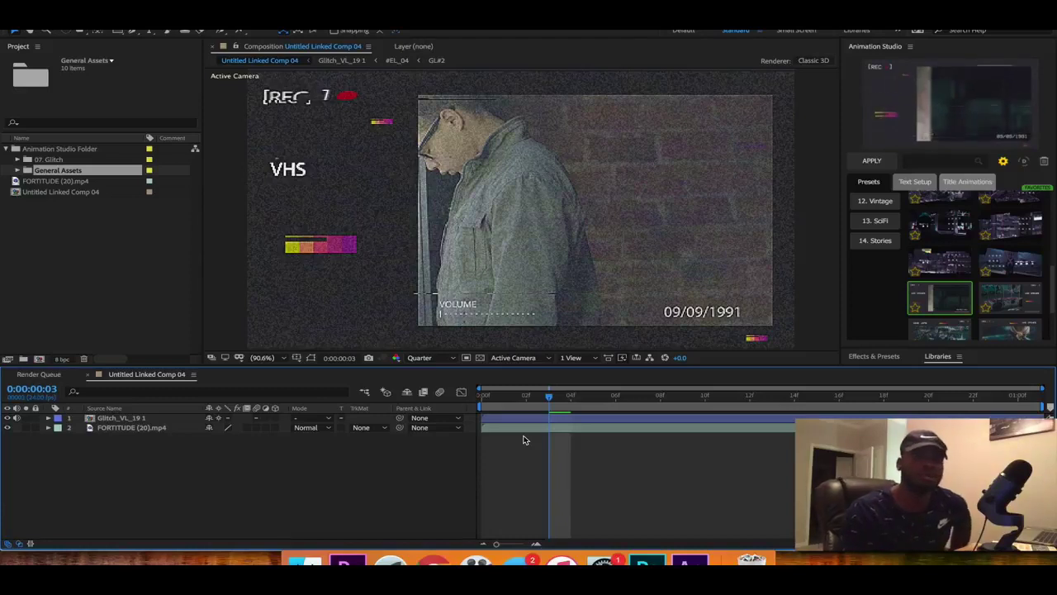
- Preview the result at frames 7 and 11, then delete the Glitch_VL_19 1 layer
click(632, 412)
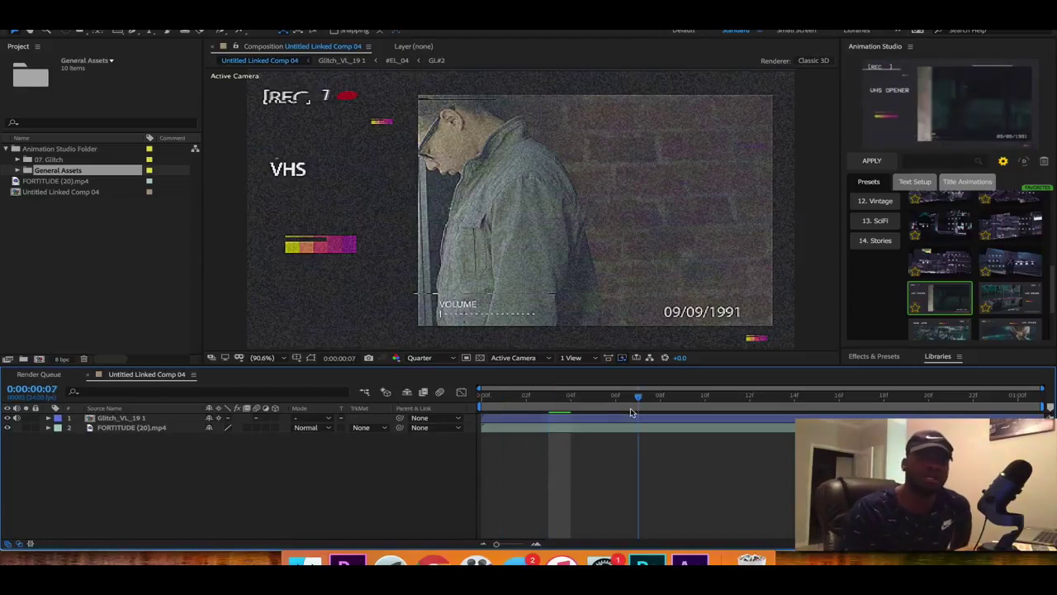
click(727, 412)
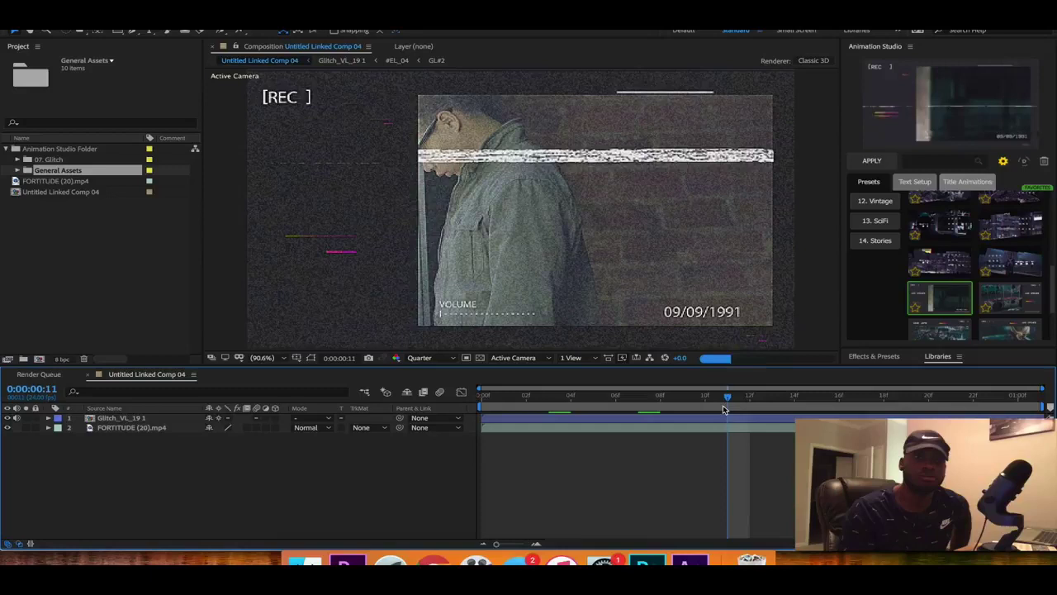
click(177, 419)
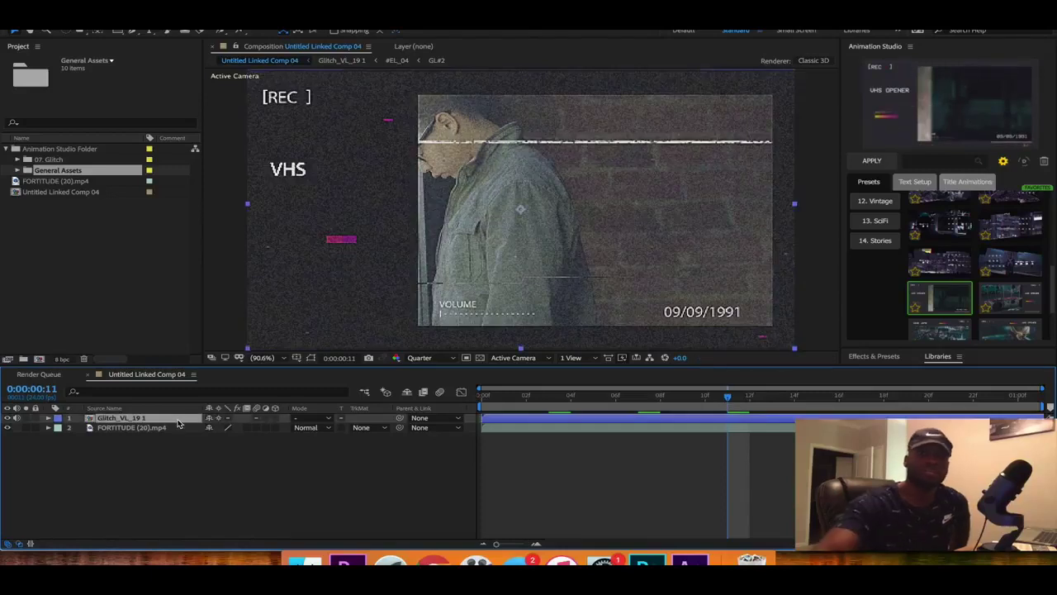
key(Delete)
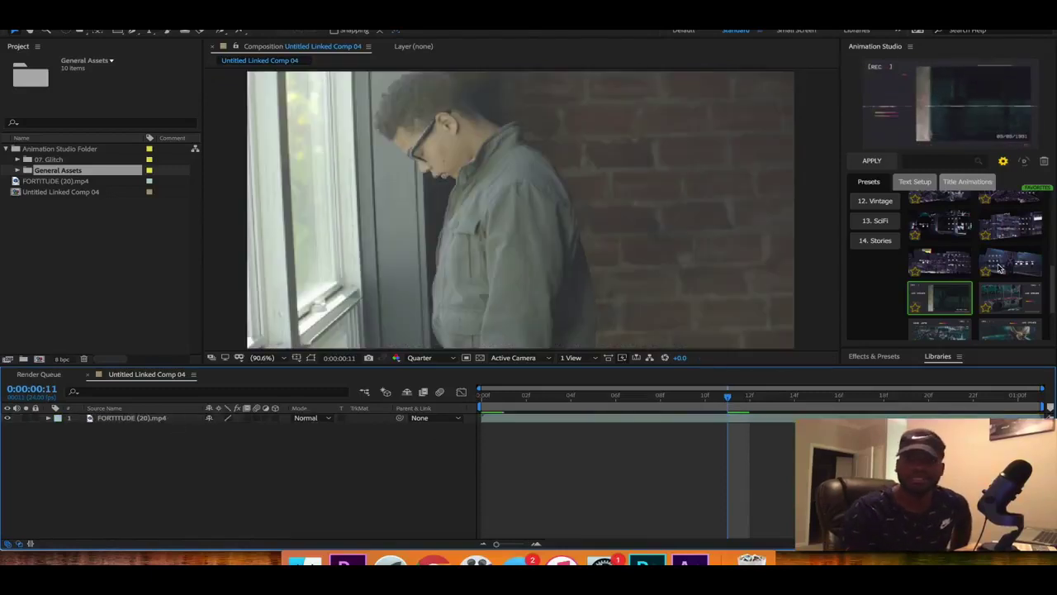
- Apply a 13. SciFi category preset to the FORTITUDE clip, preview frame 10, then return to the browser
scroll(866, 217, down, 1)
click(866, 217)
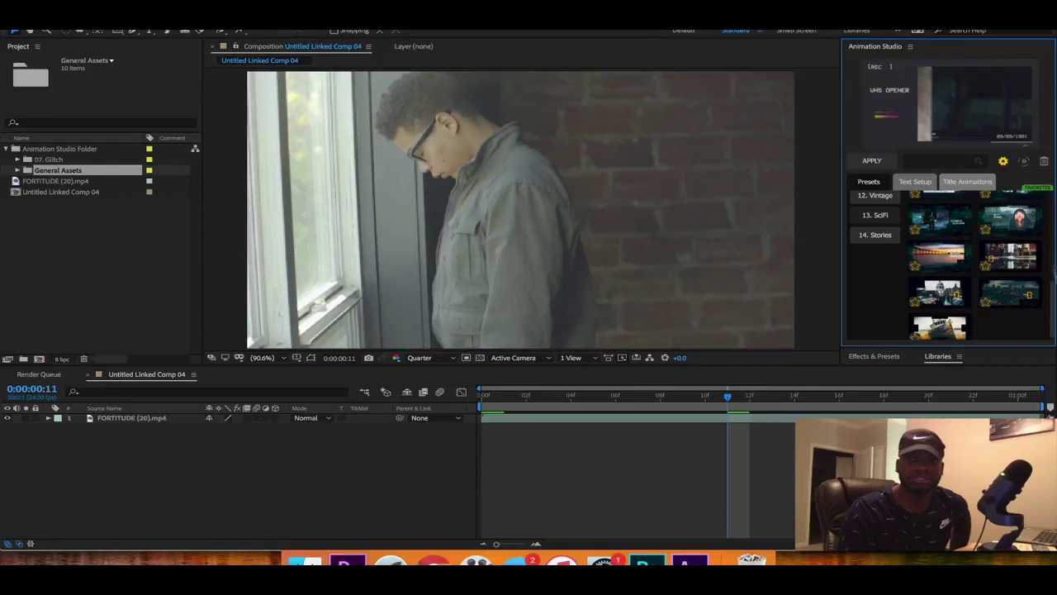
mouse_move(1018, 257)
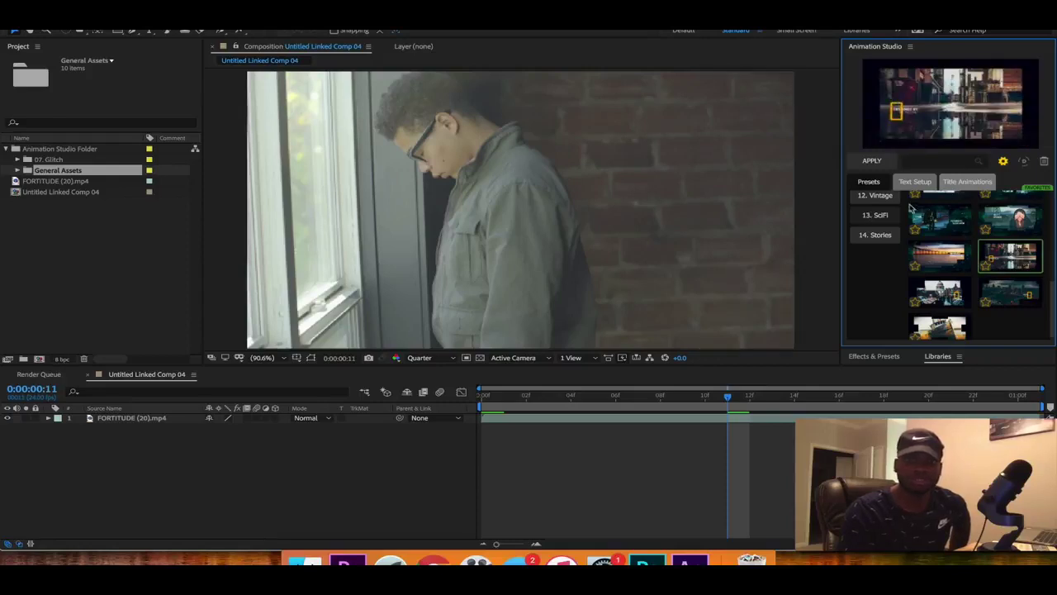
click(884, 165)
click(698, 398)
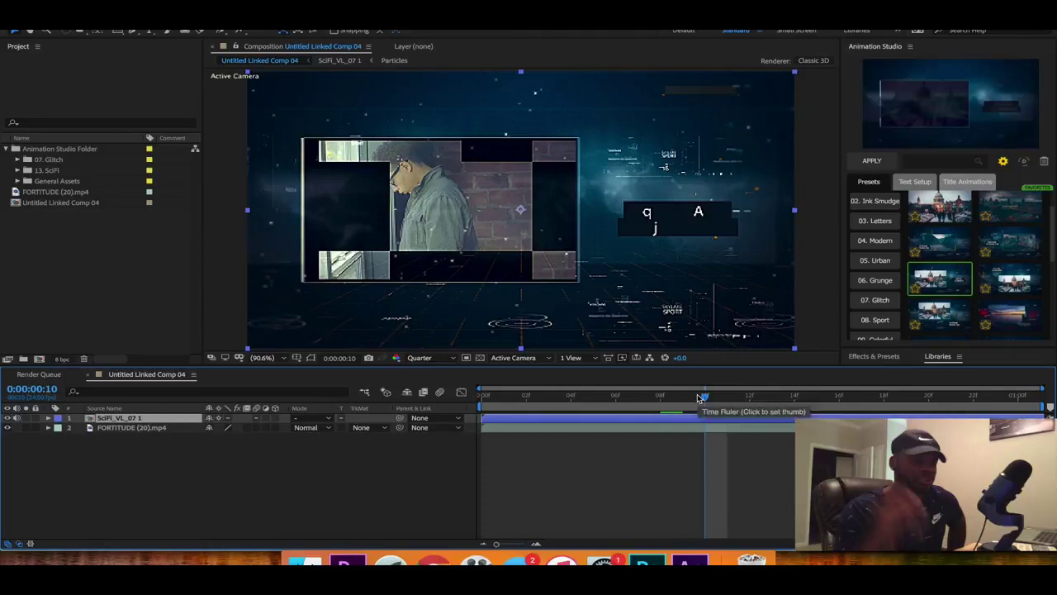
click(432, 562)
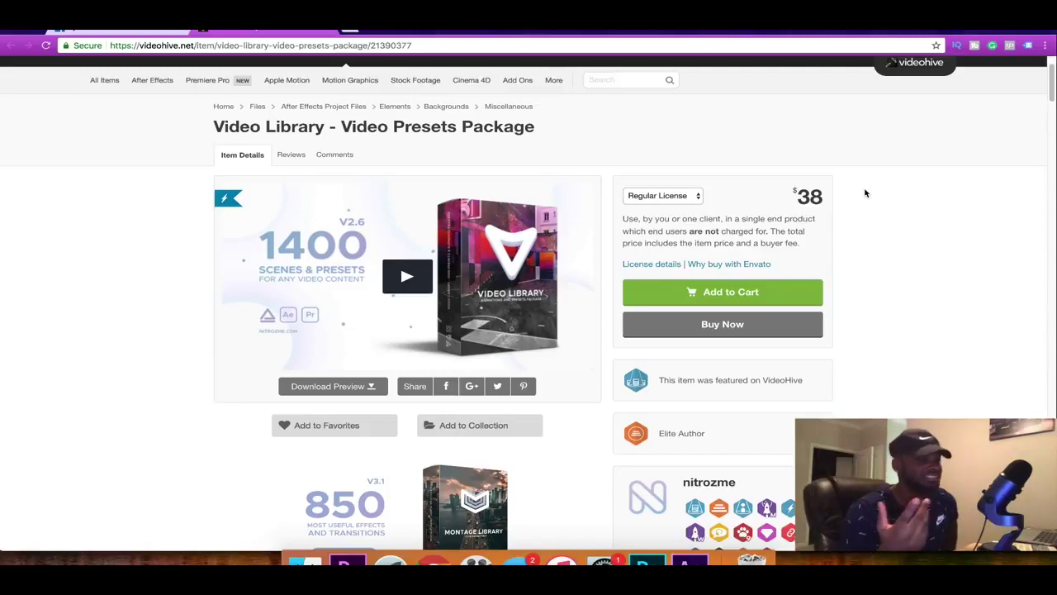
scroll(866, 194, down, 5)
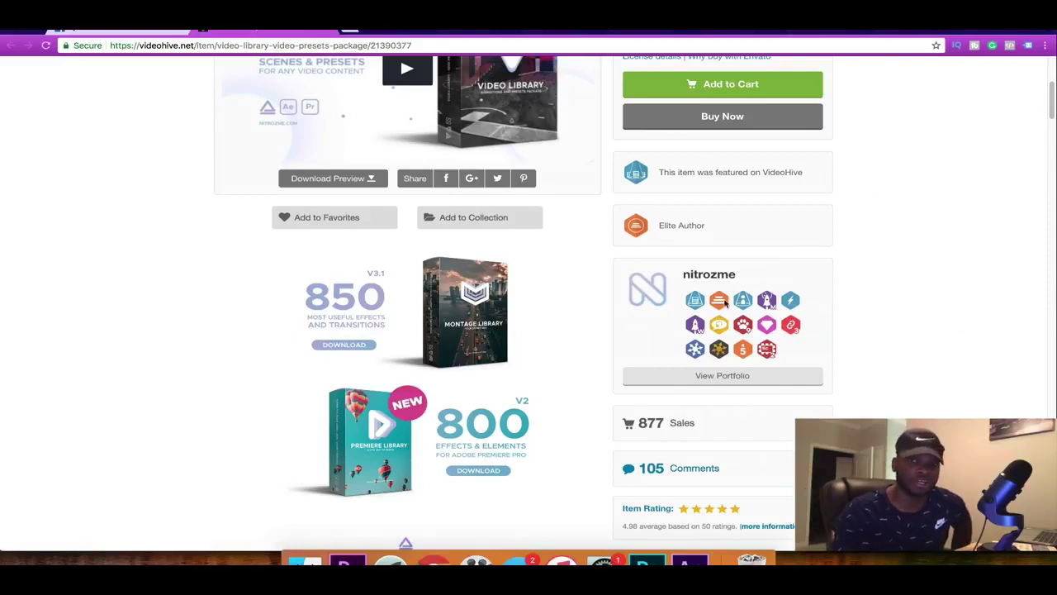
scroll(698, 281, up, 5)
scroll(415, 314, down, 15)
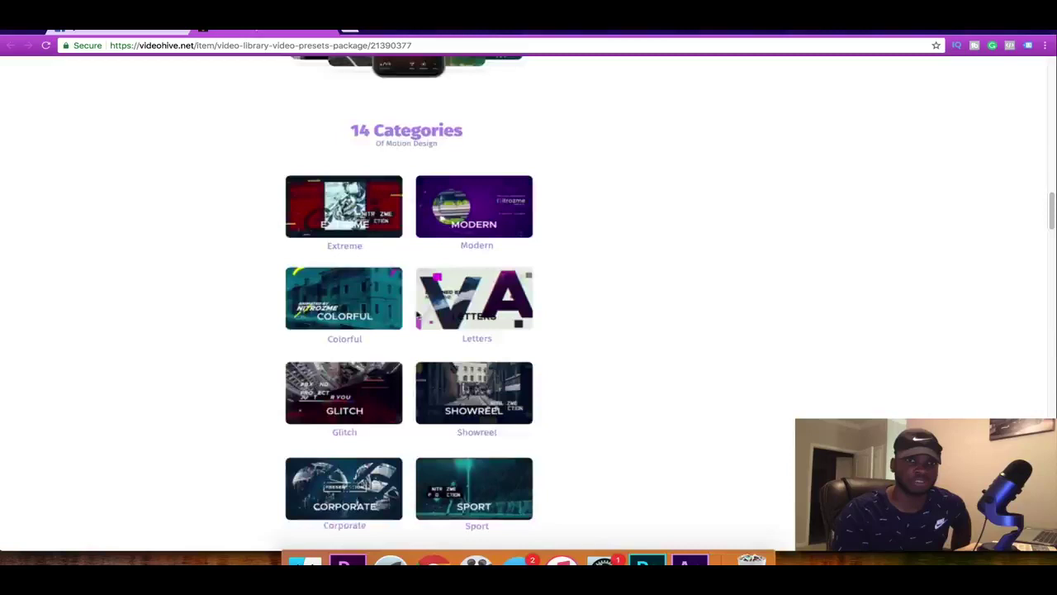
scroll(477, 277, up, 20)
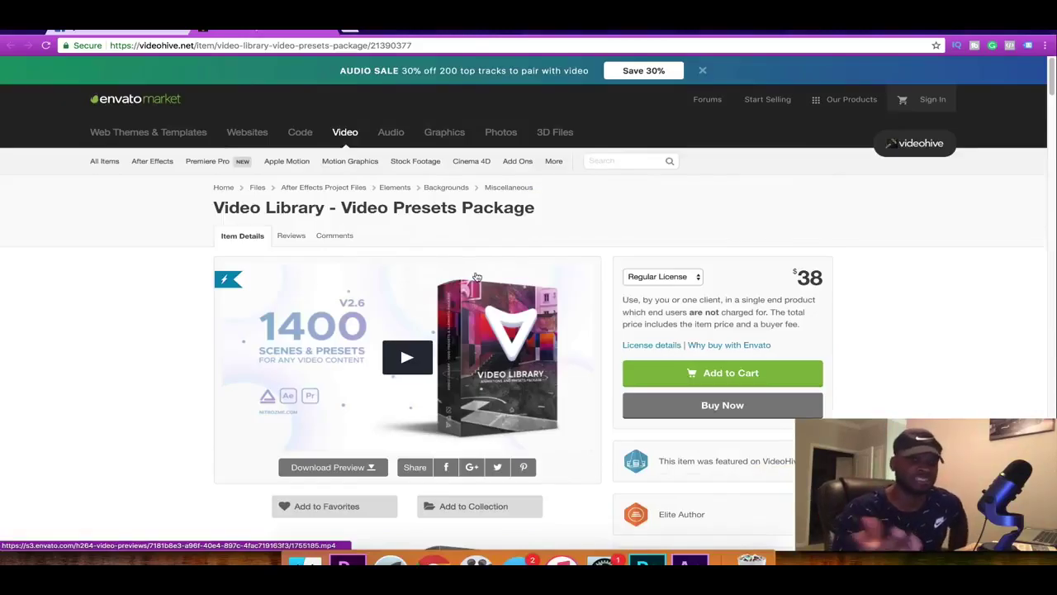
scroll(971, 323, down, 10)
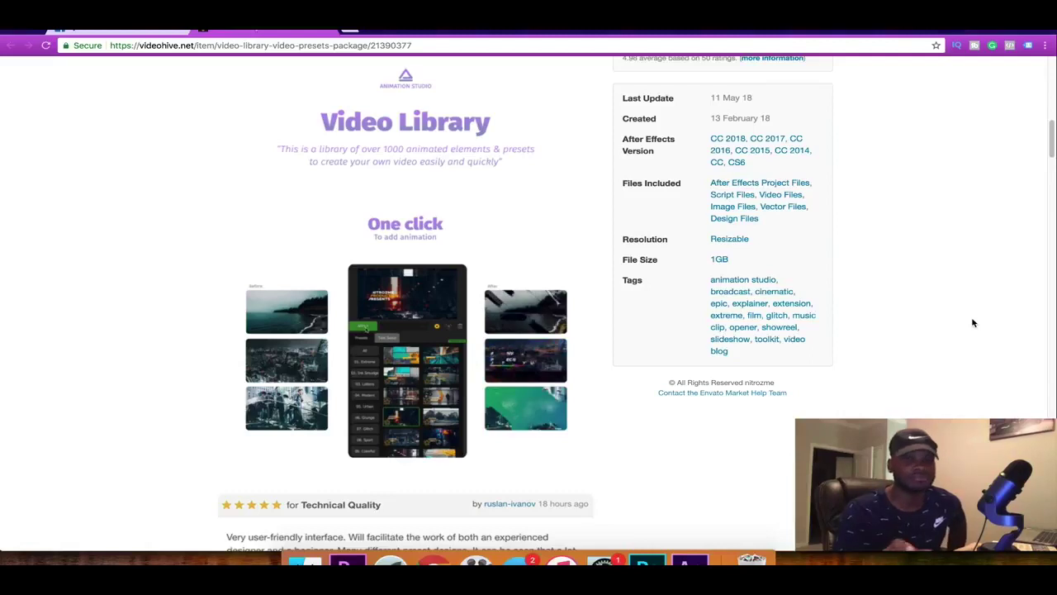
scroll(956, 304, down, 5)
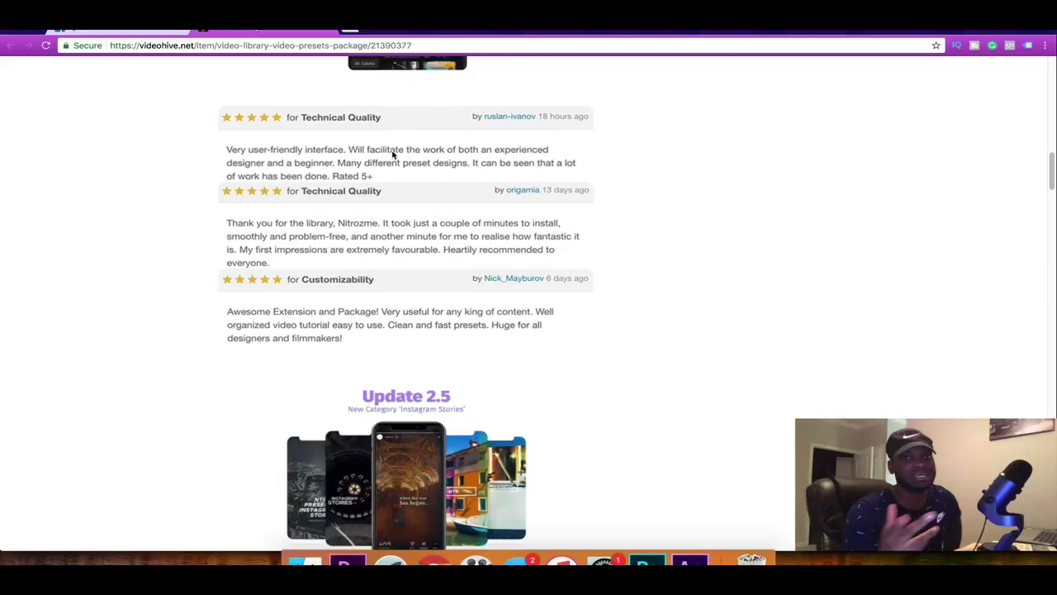
scroll(393, 154, up, 20)
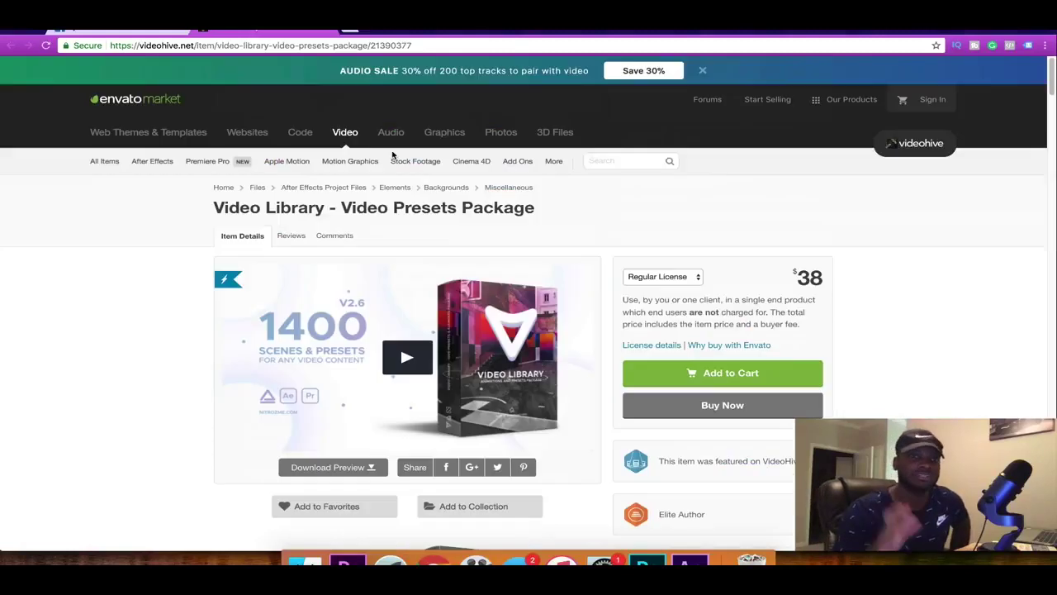
scroll(417, 139, down, 5)
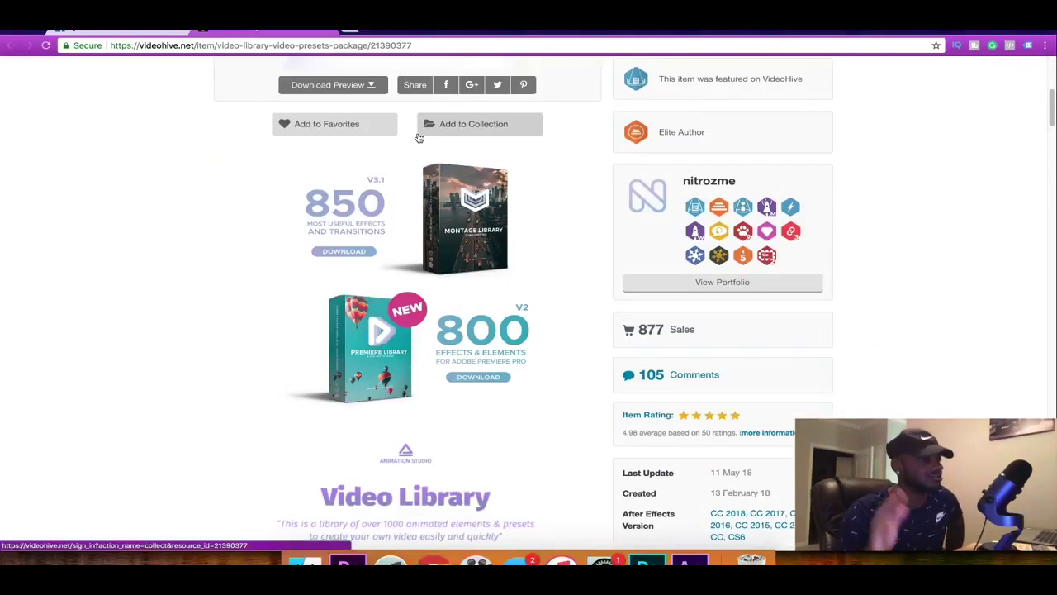